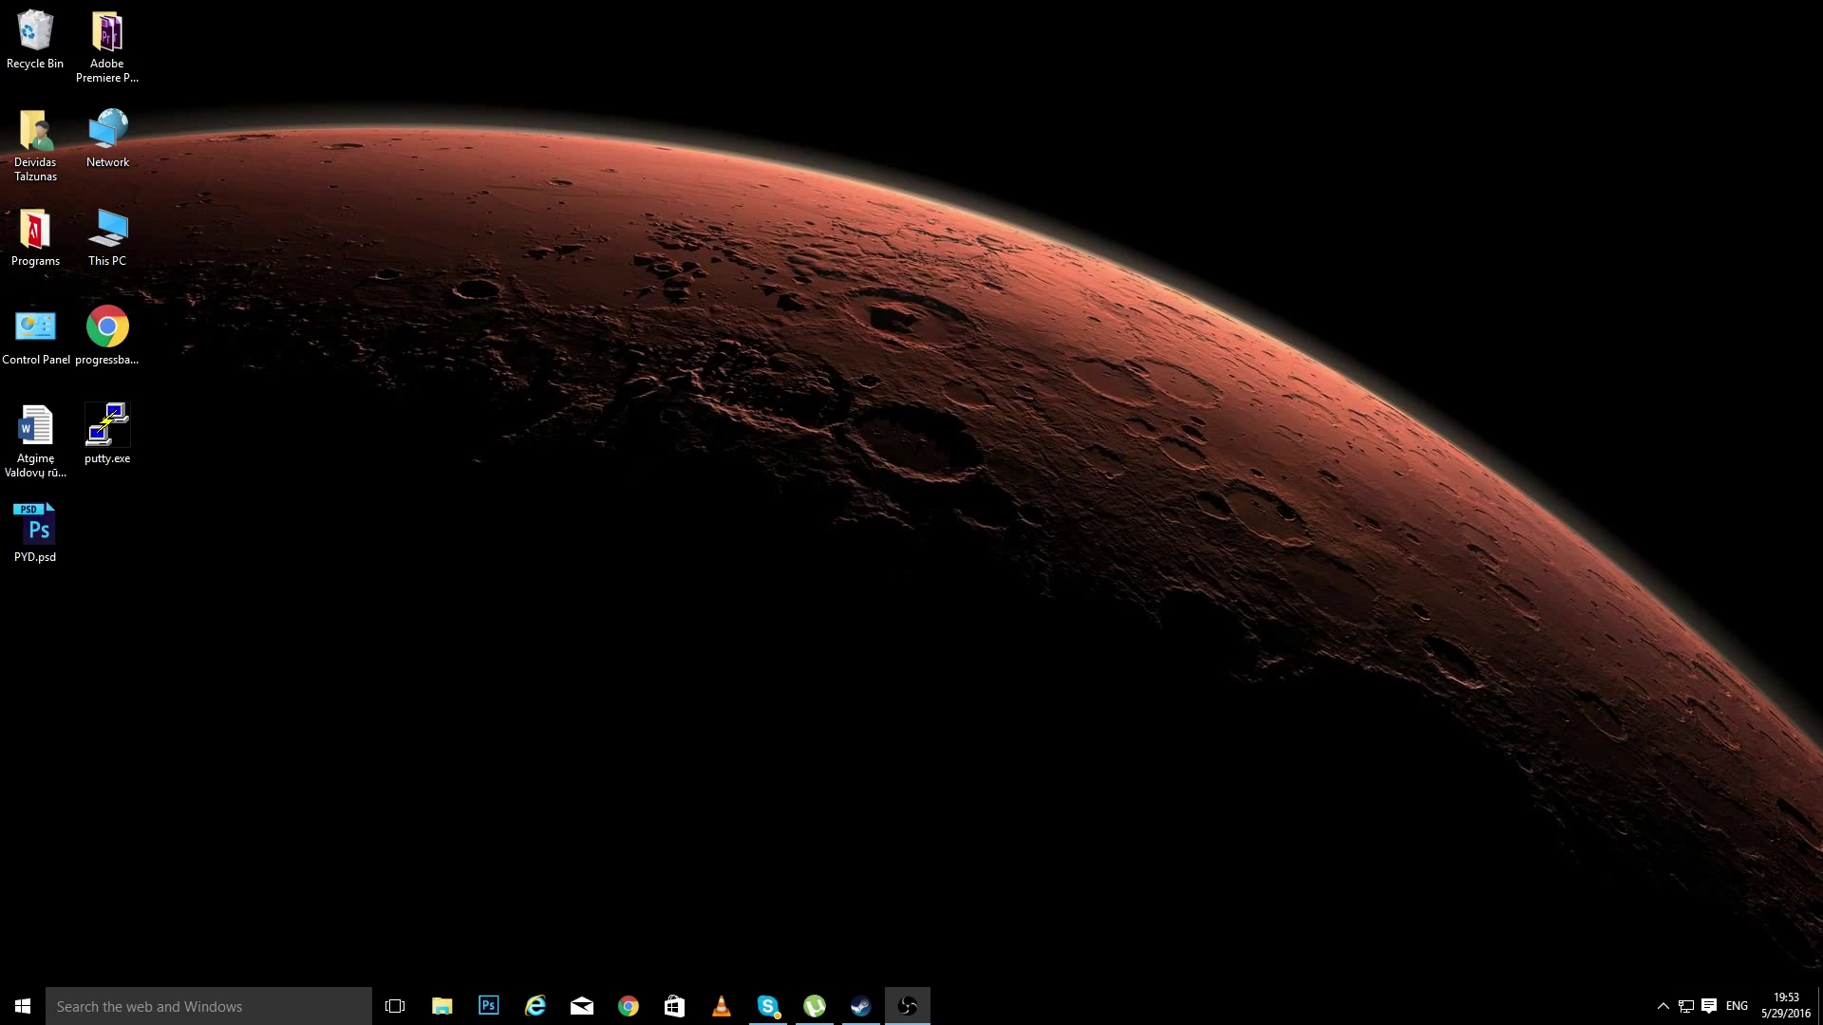
Dismiss the ERR_GFX_D3D_INIT error so the relaunched game shows it again
key("Return")
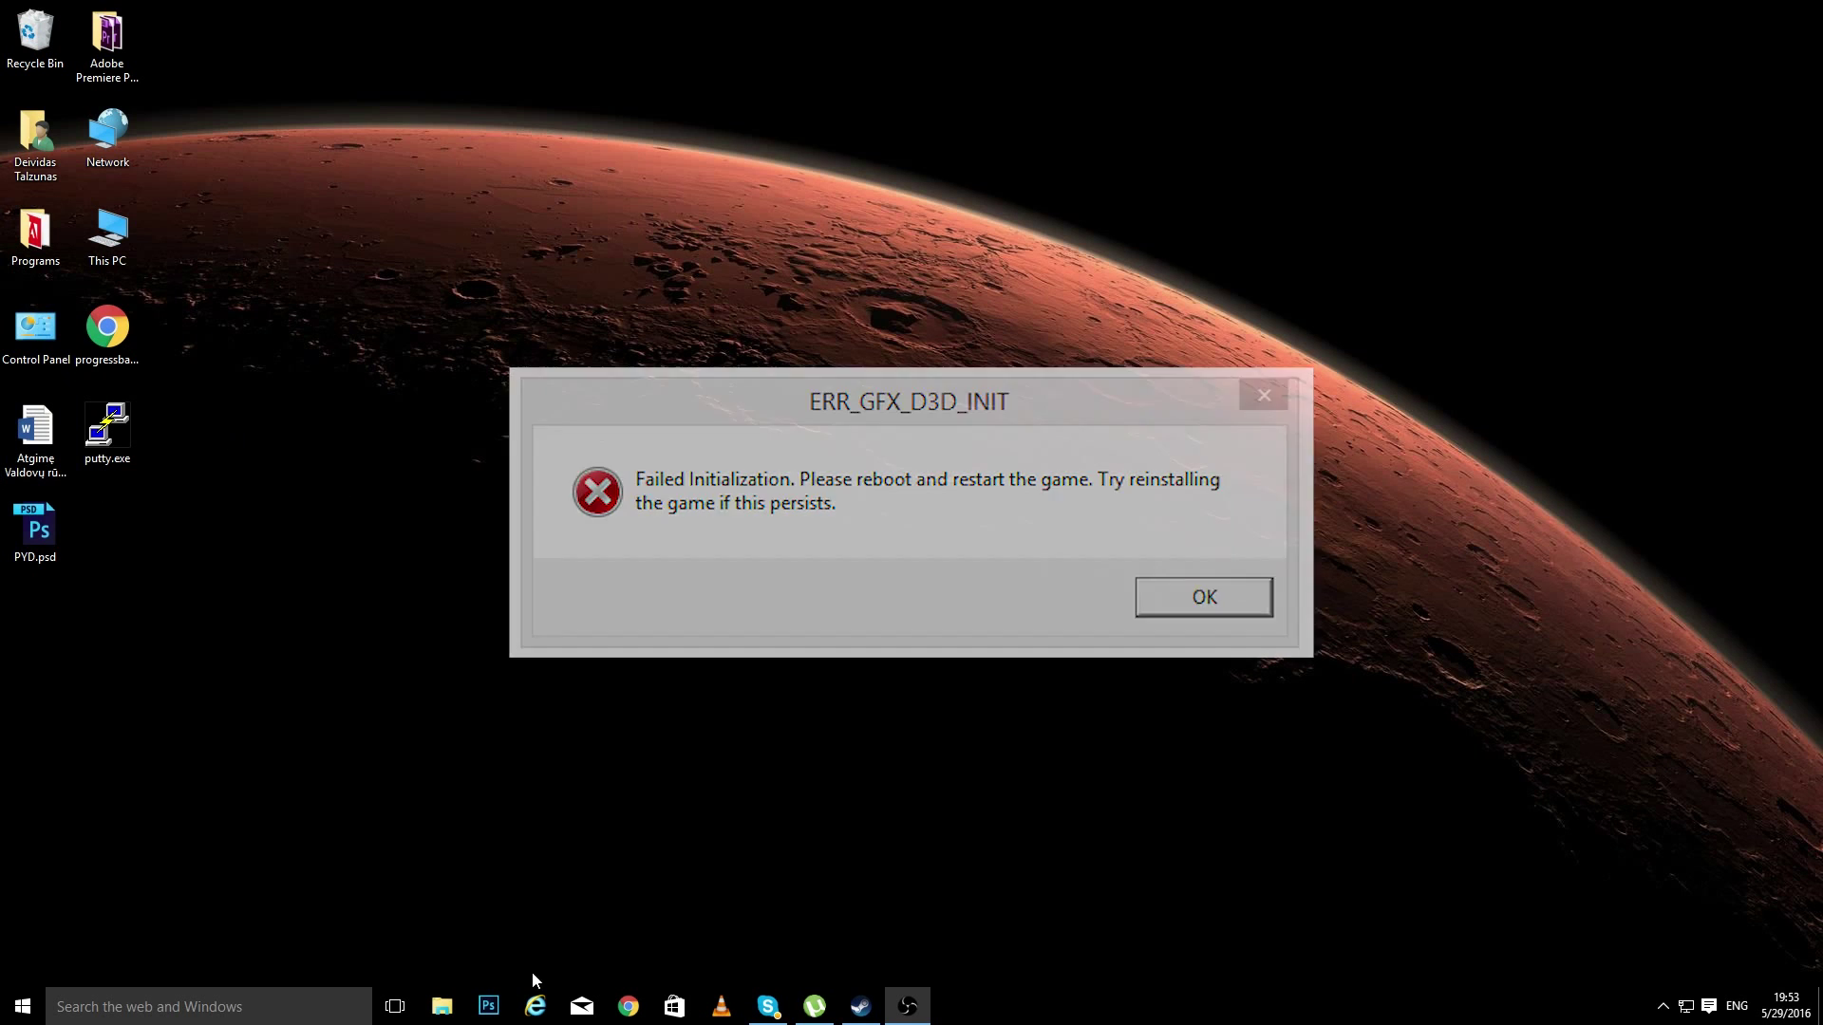
Browse File Explorer to Documents > Rockstar Games > GTA V and bring up settings.xml's context menu
left_click(441, 1006)
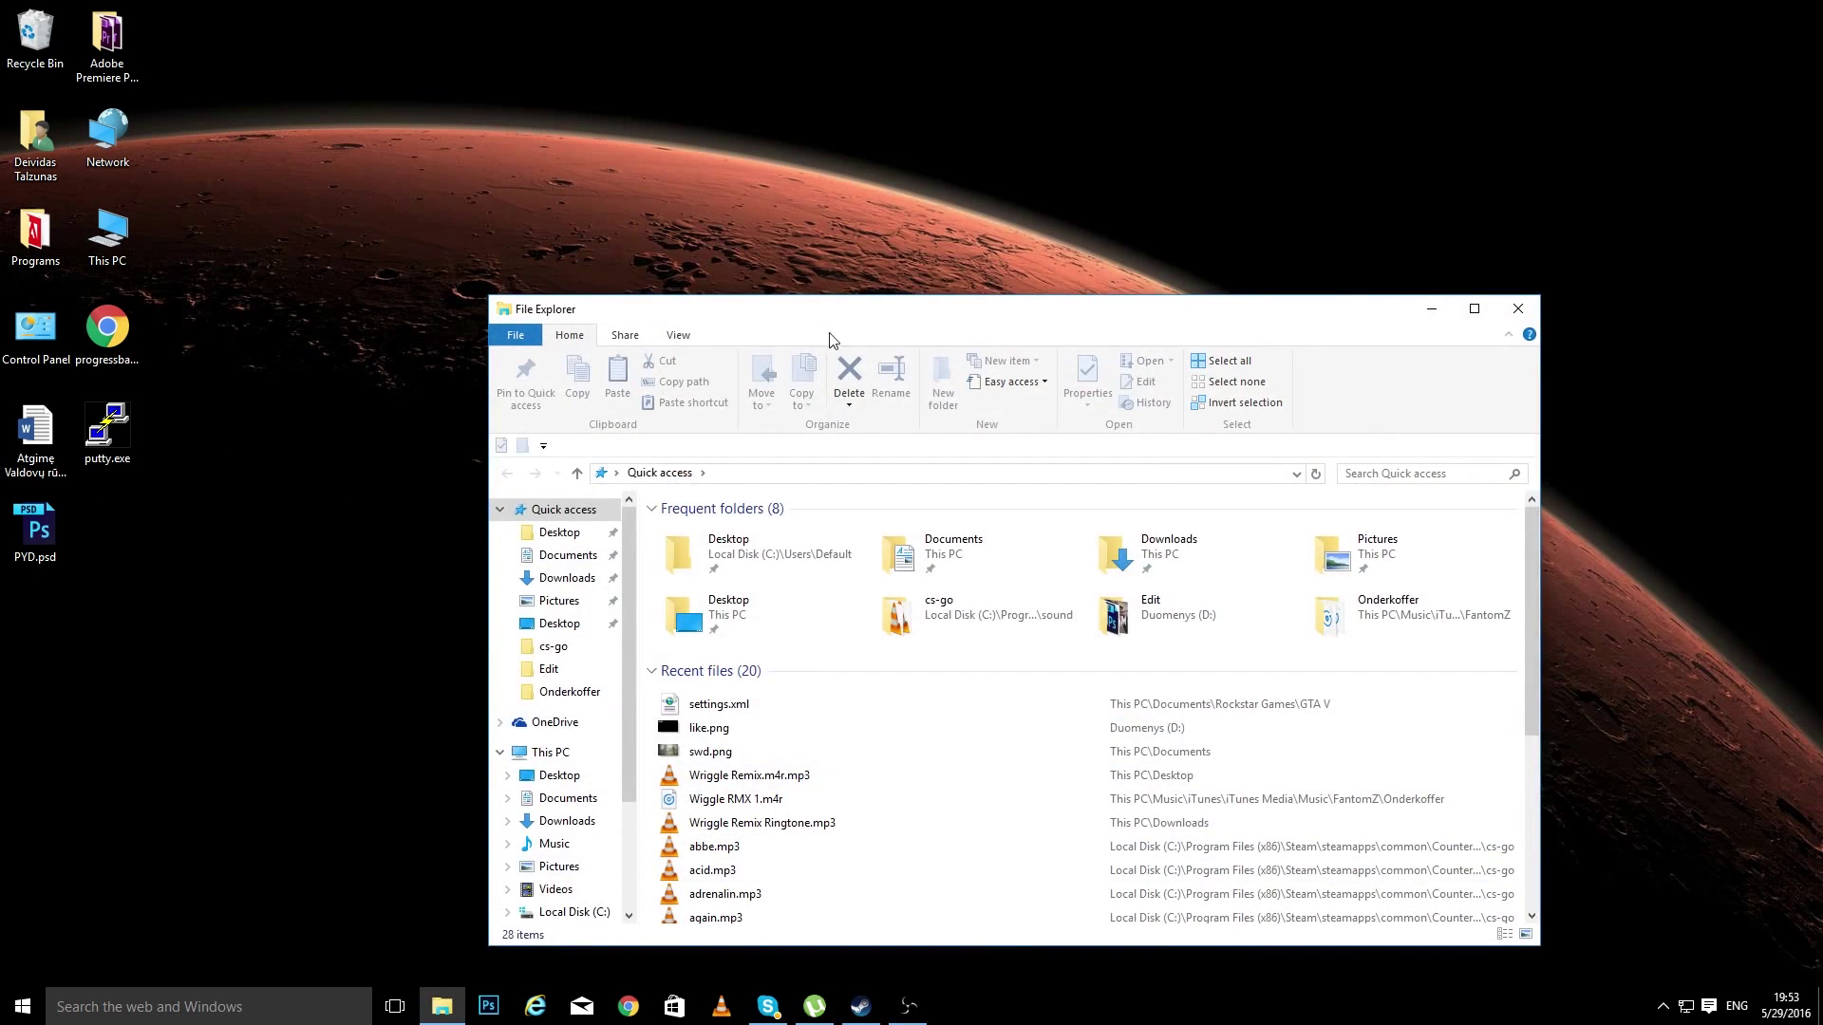
left_click_drag(848, 319, 755, 194)
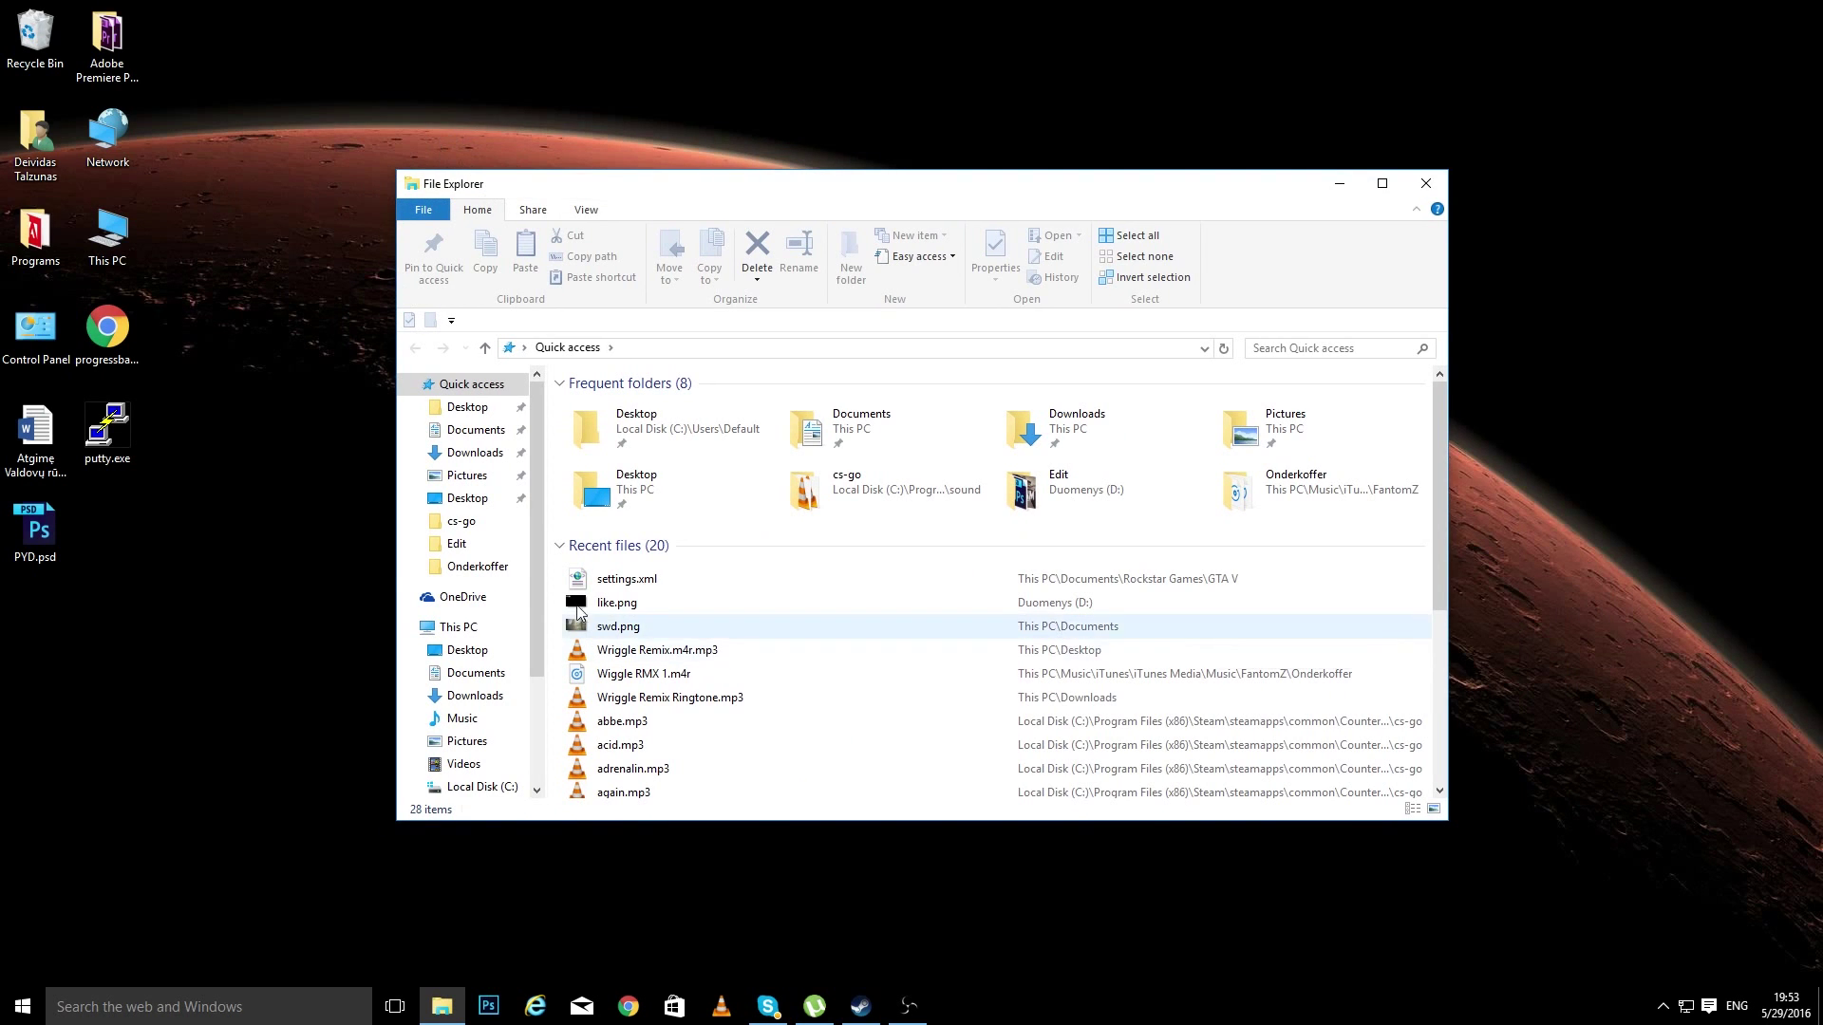
left_click(475, 429)
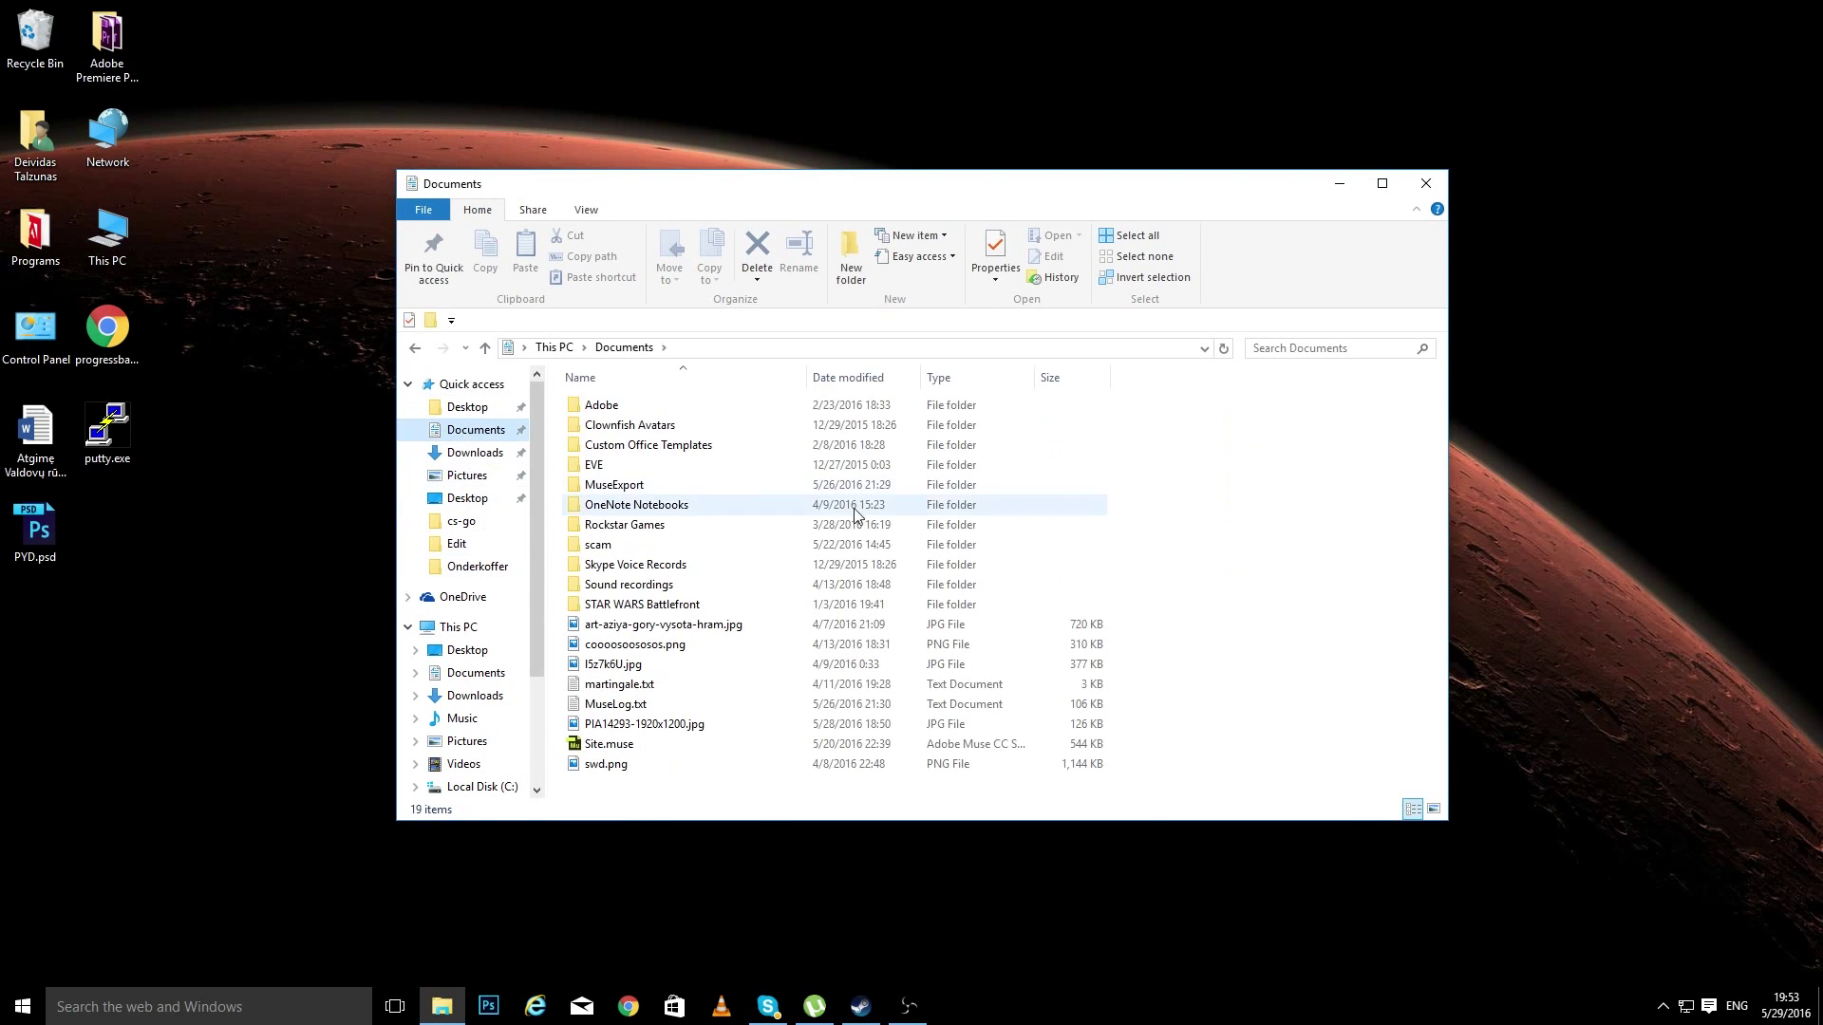
double_click(816, 525)
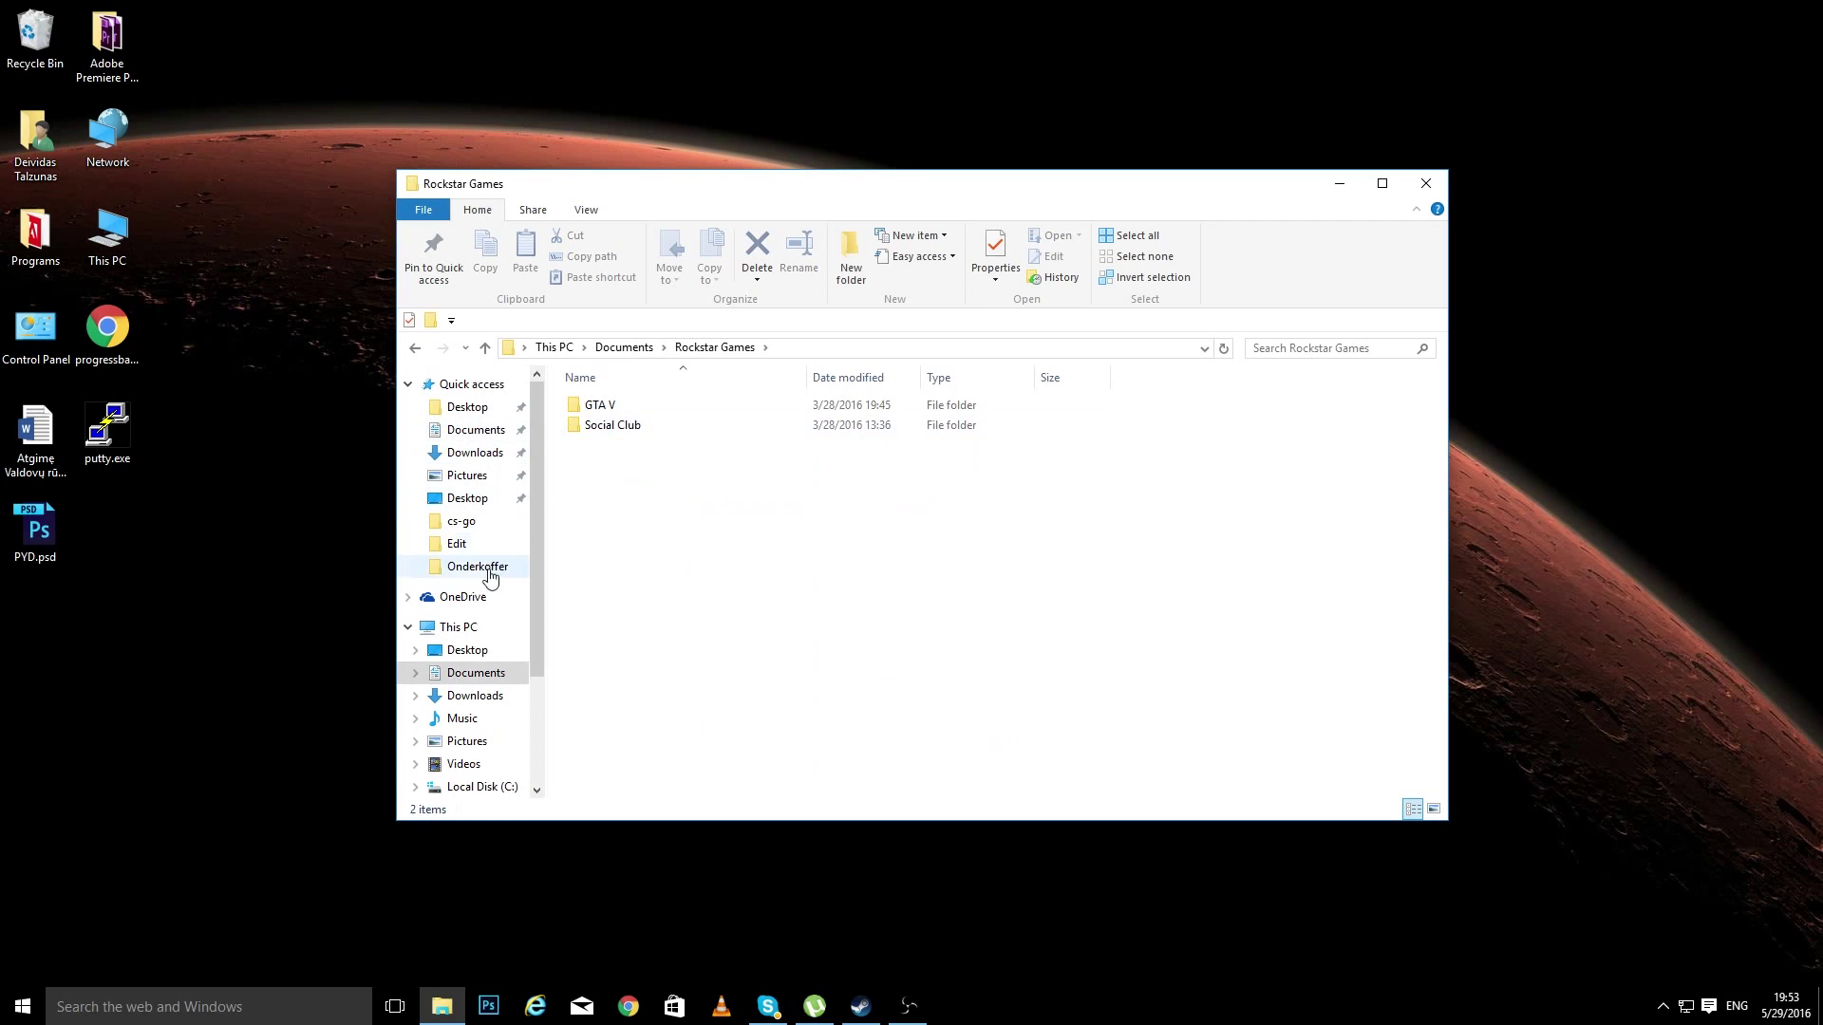
left_click(476, 672)
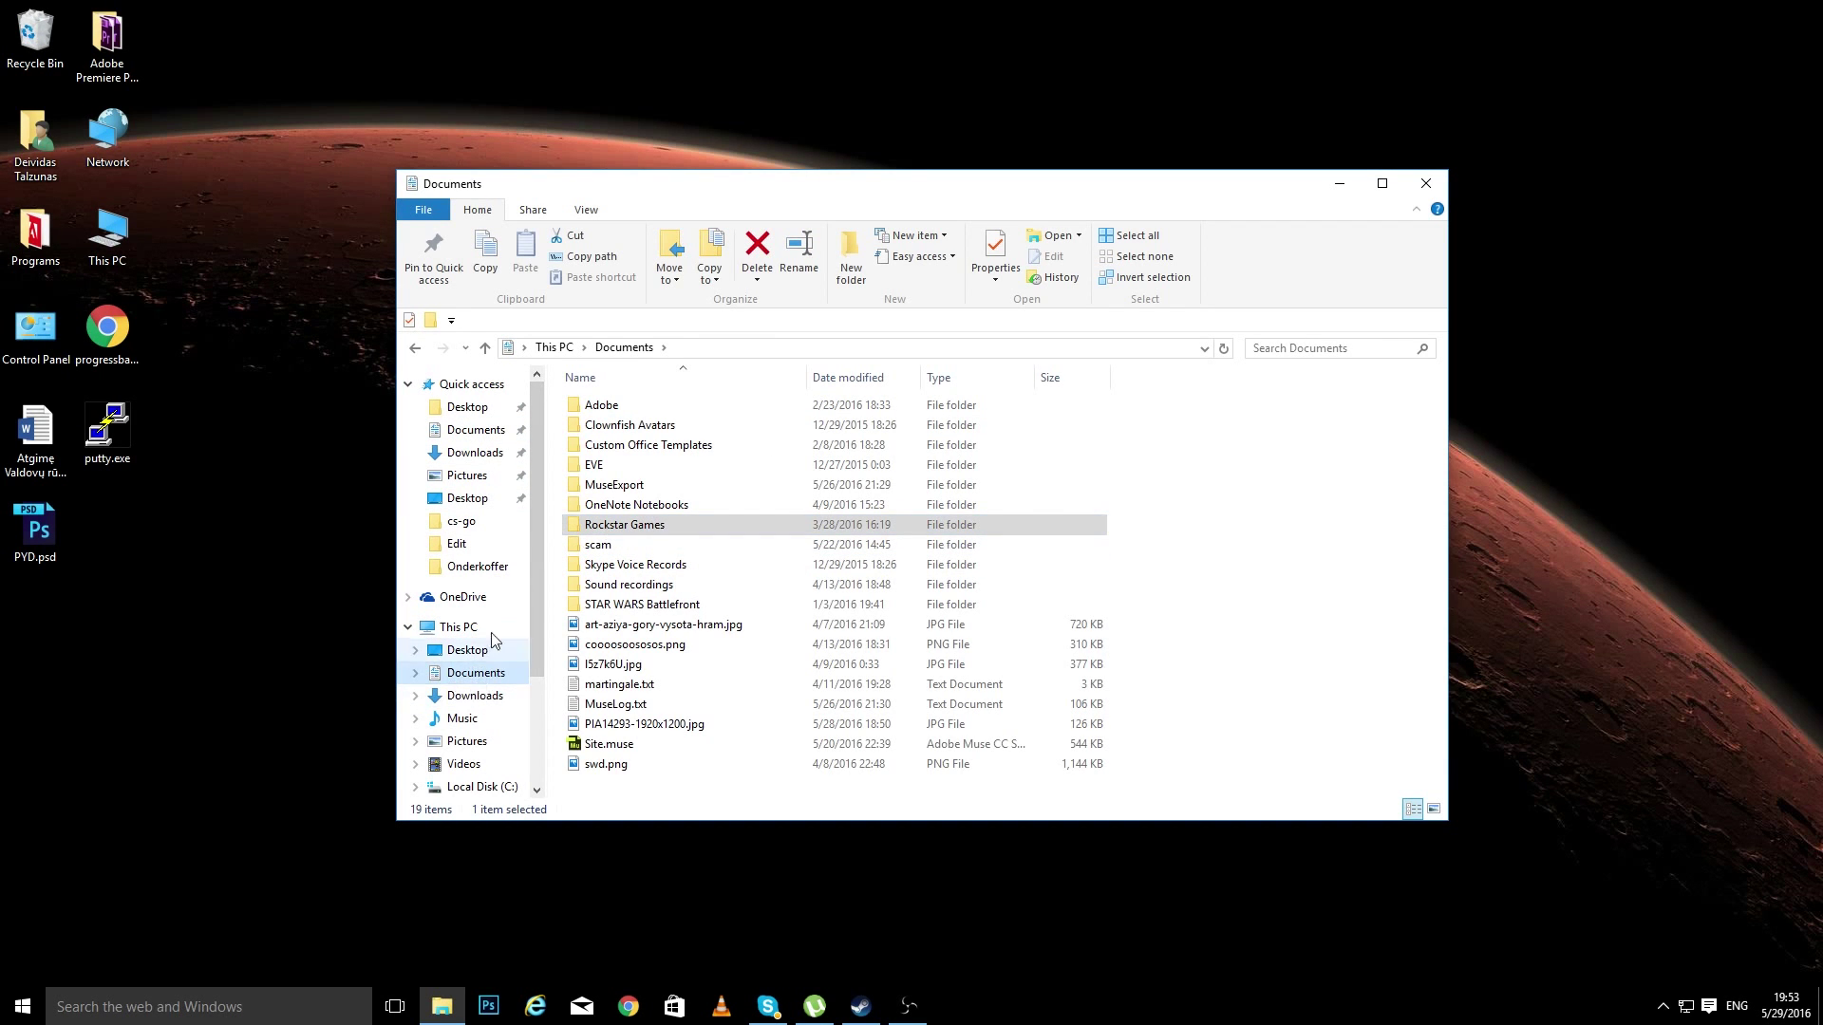
key("Tab")
key("Return")
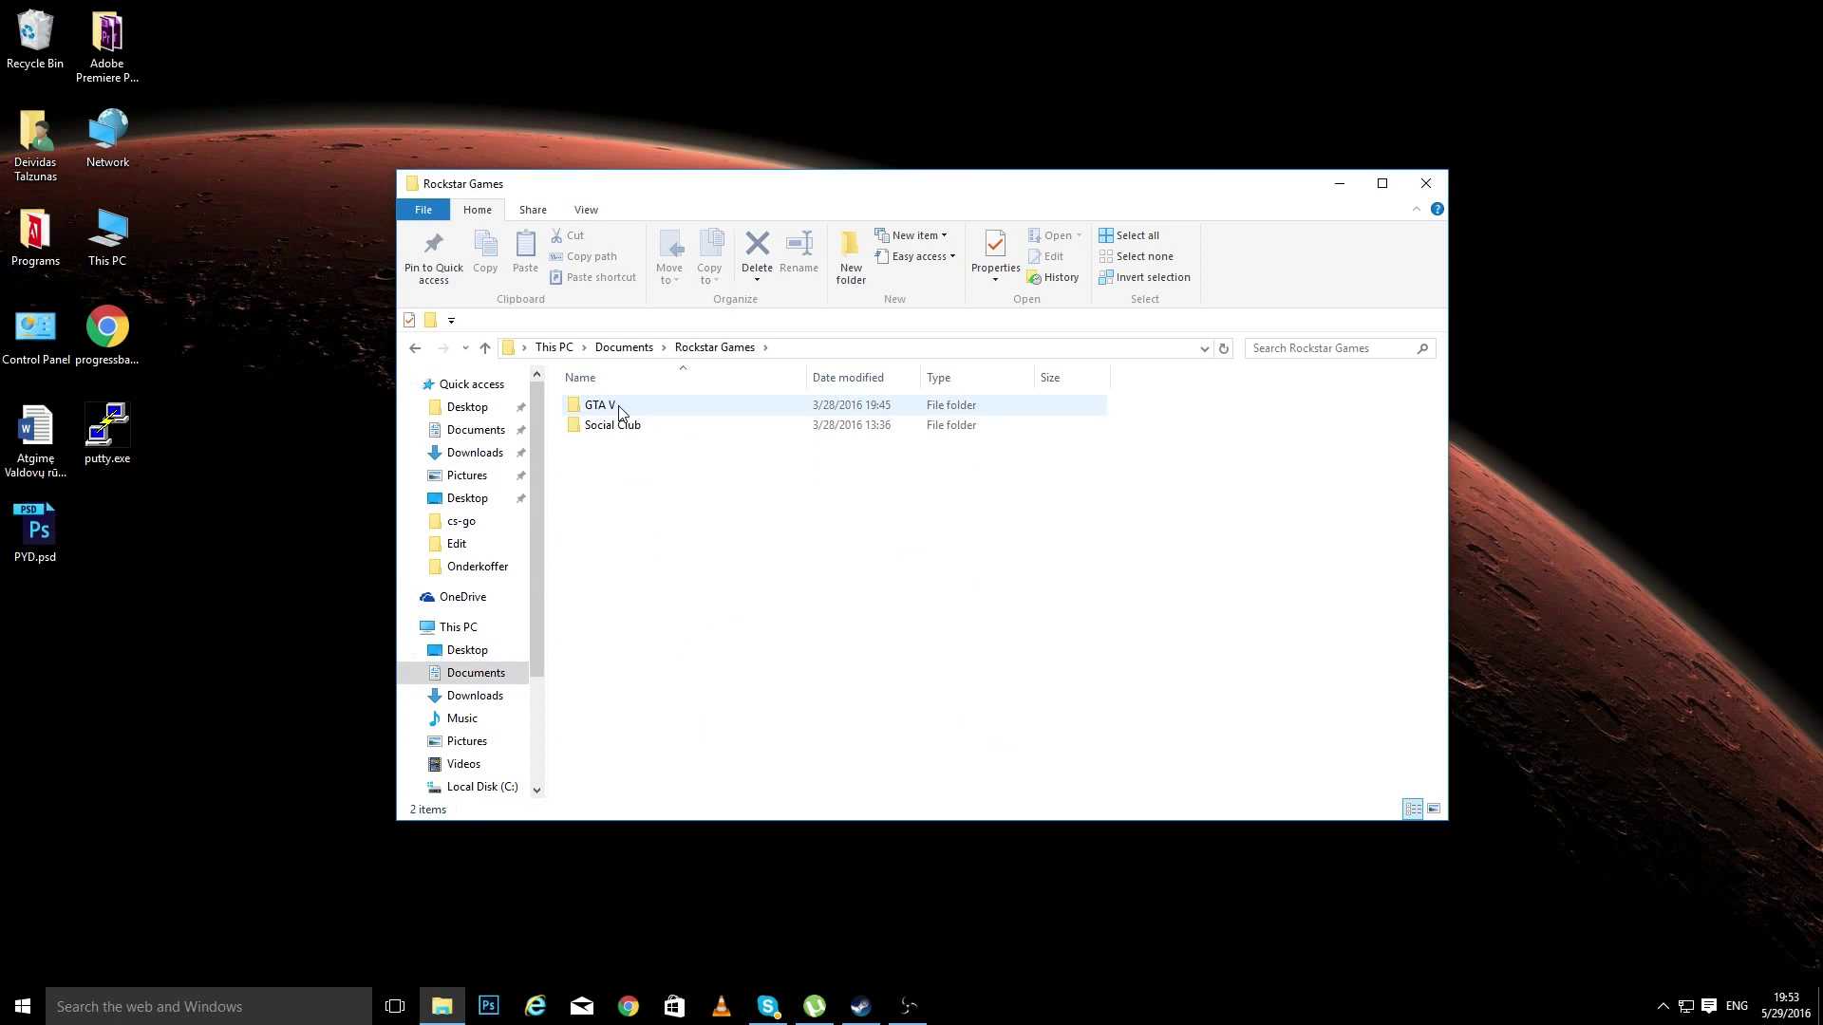
double_click(620, 410)
left_click(645, 490)
right_click(627, 485)
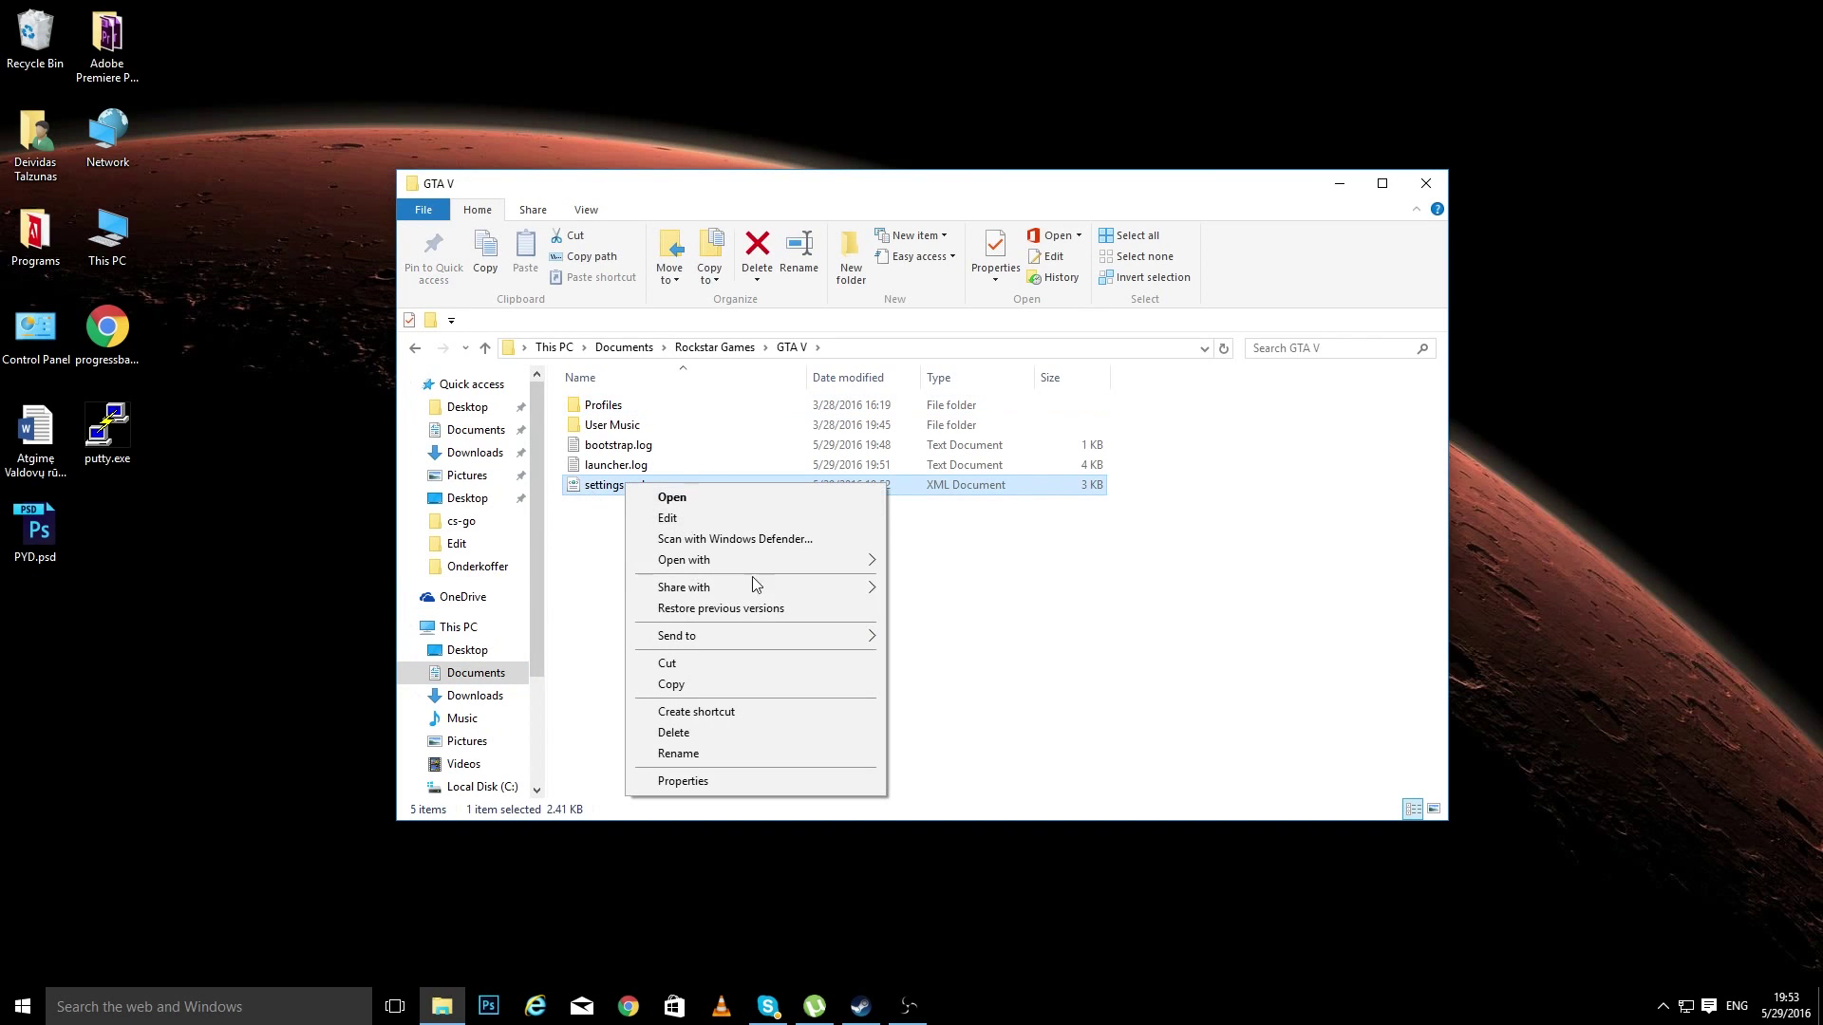
mouse_move(684, 560)
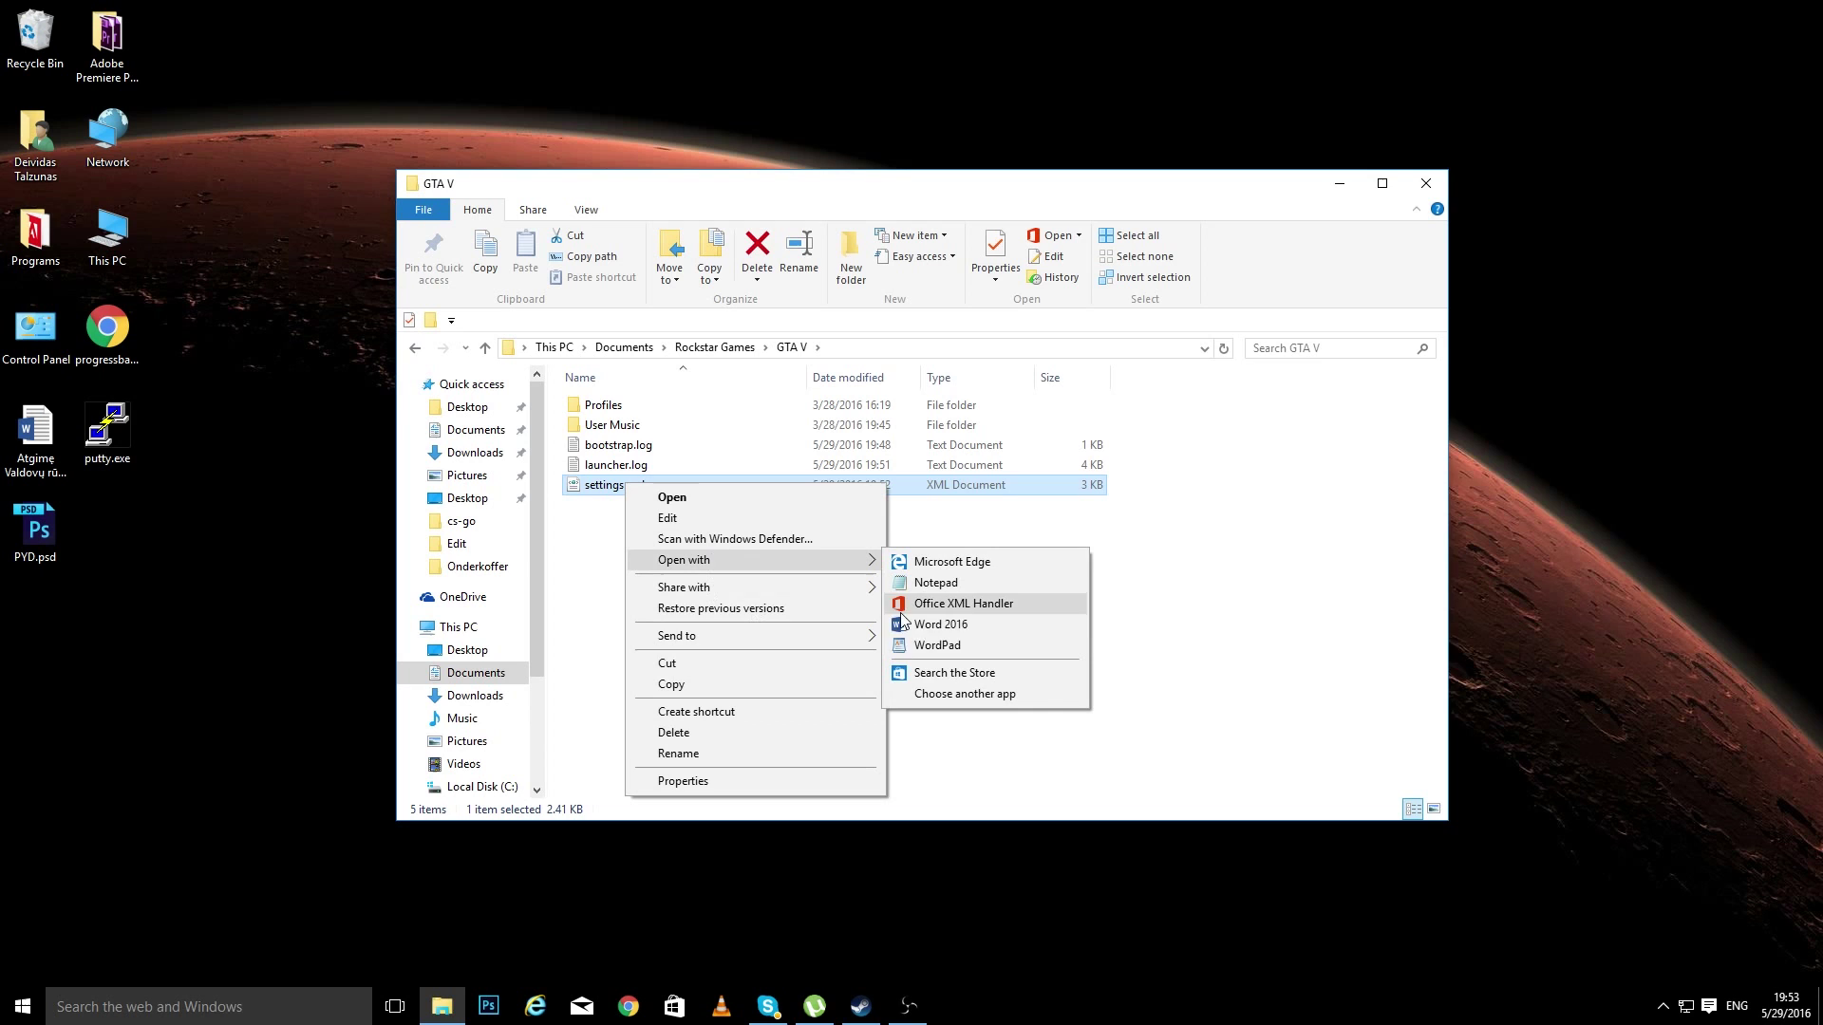
Open settings.xml in Notepad and highlight the DX_Version line, still set to 2
left_click(934, 583)
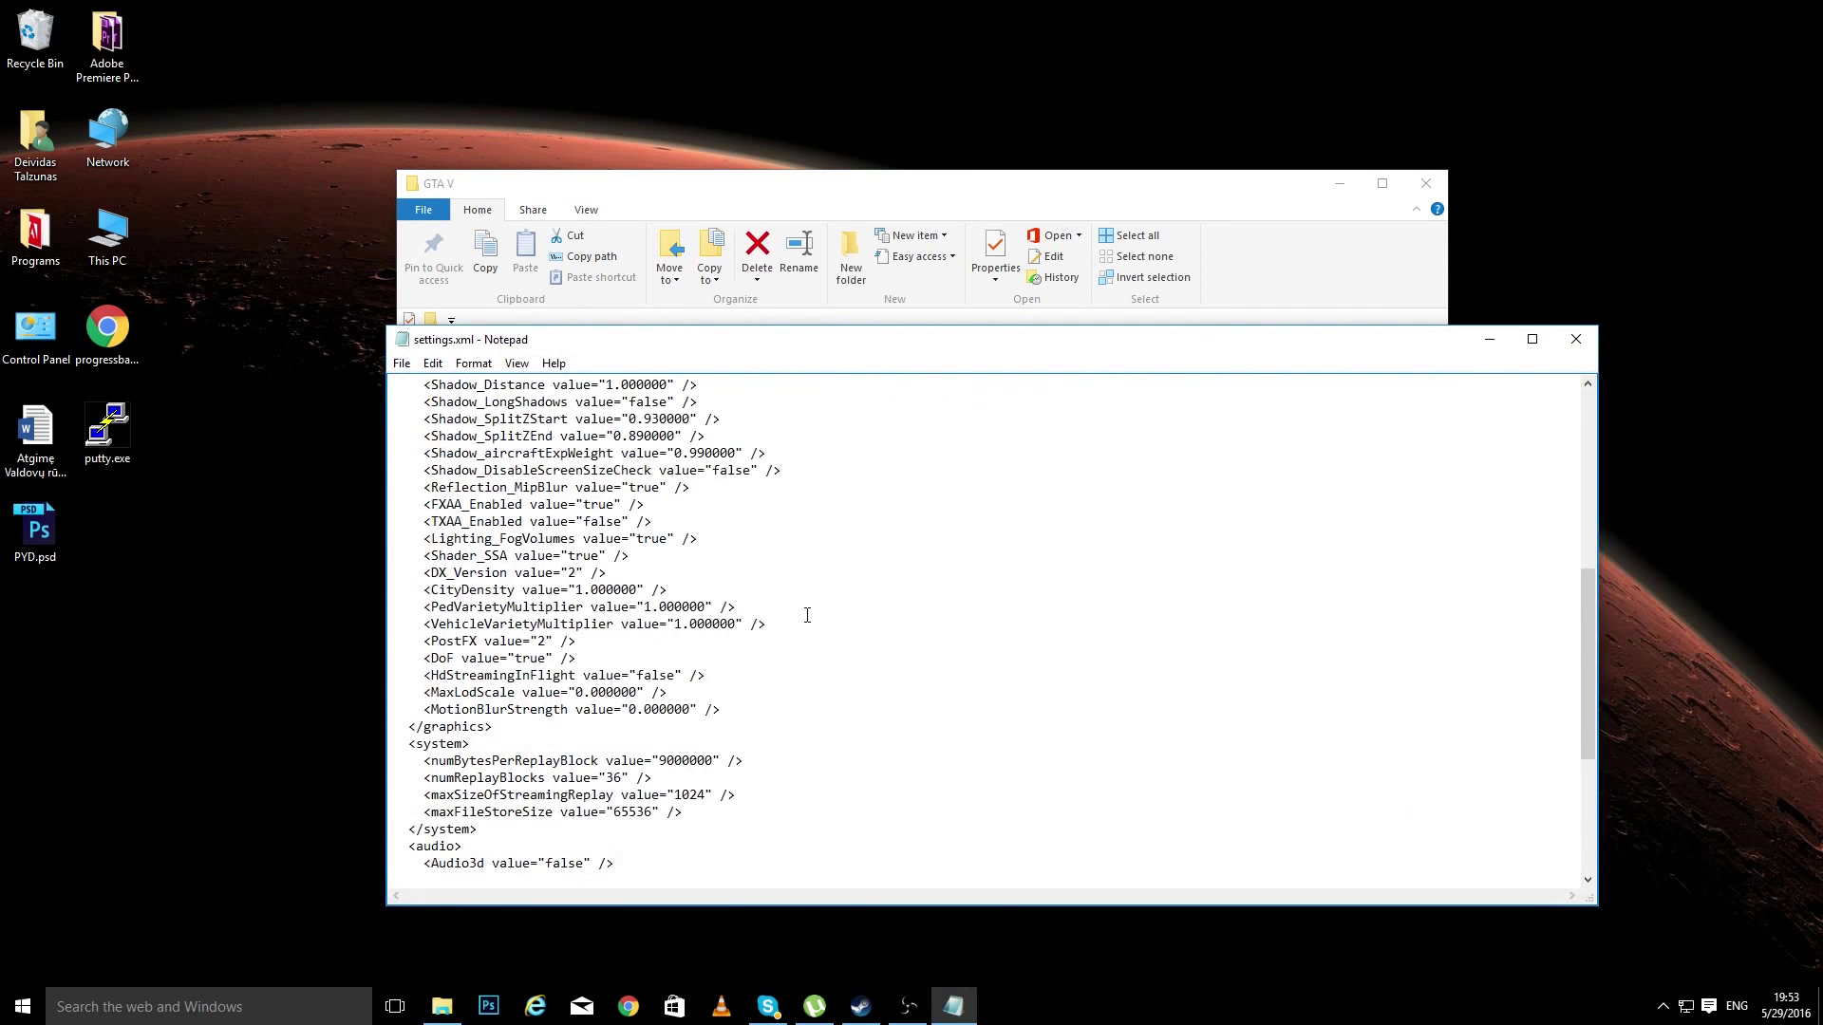
scroll(807, 617, "down", 5)
scroll(736, 641, "up", 3)
scroll(702, 671, "up", 2)
left_click_drag(610, 573, 429, 570)
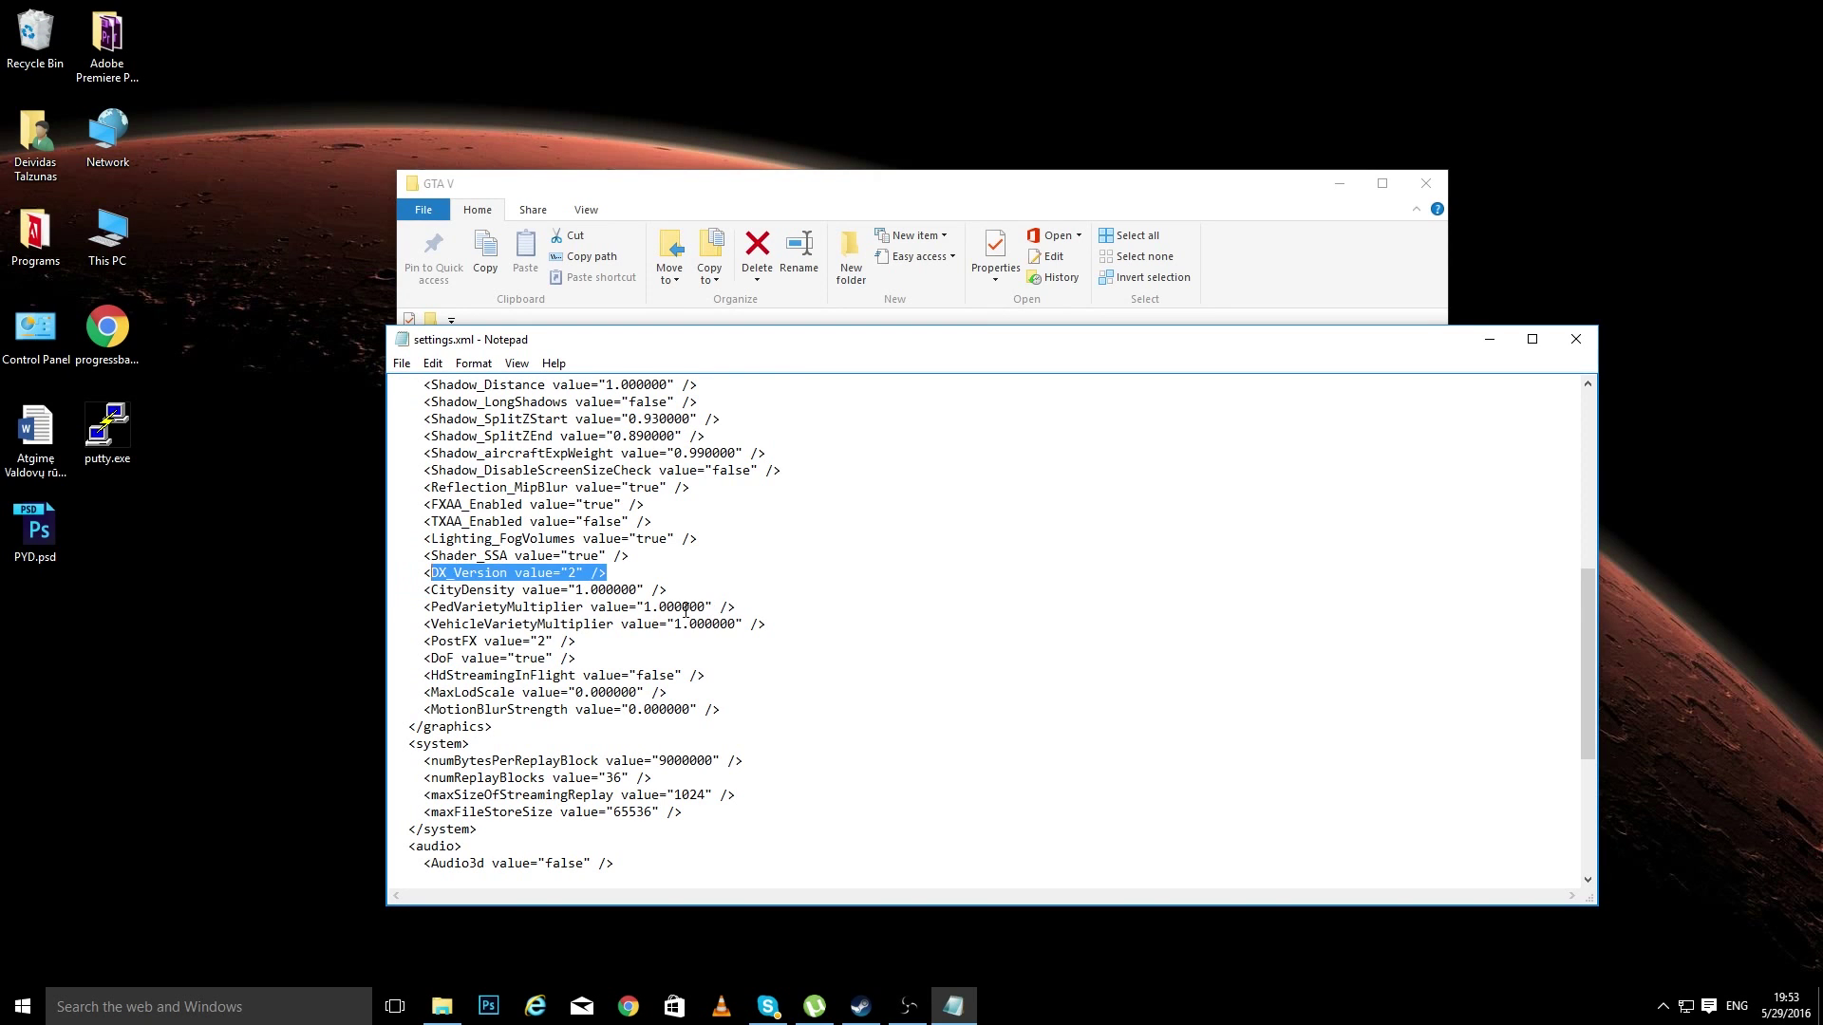
Search settings.xml for 'dx', then 'DX', and dismiss the Cannot find message
key("ctrl+f")
type("dx")
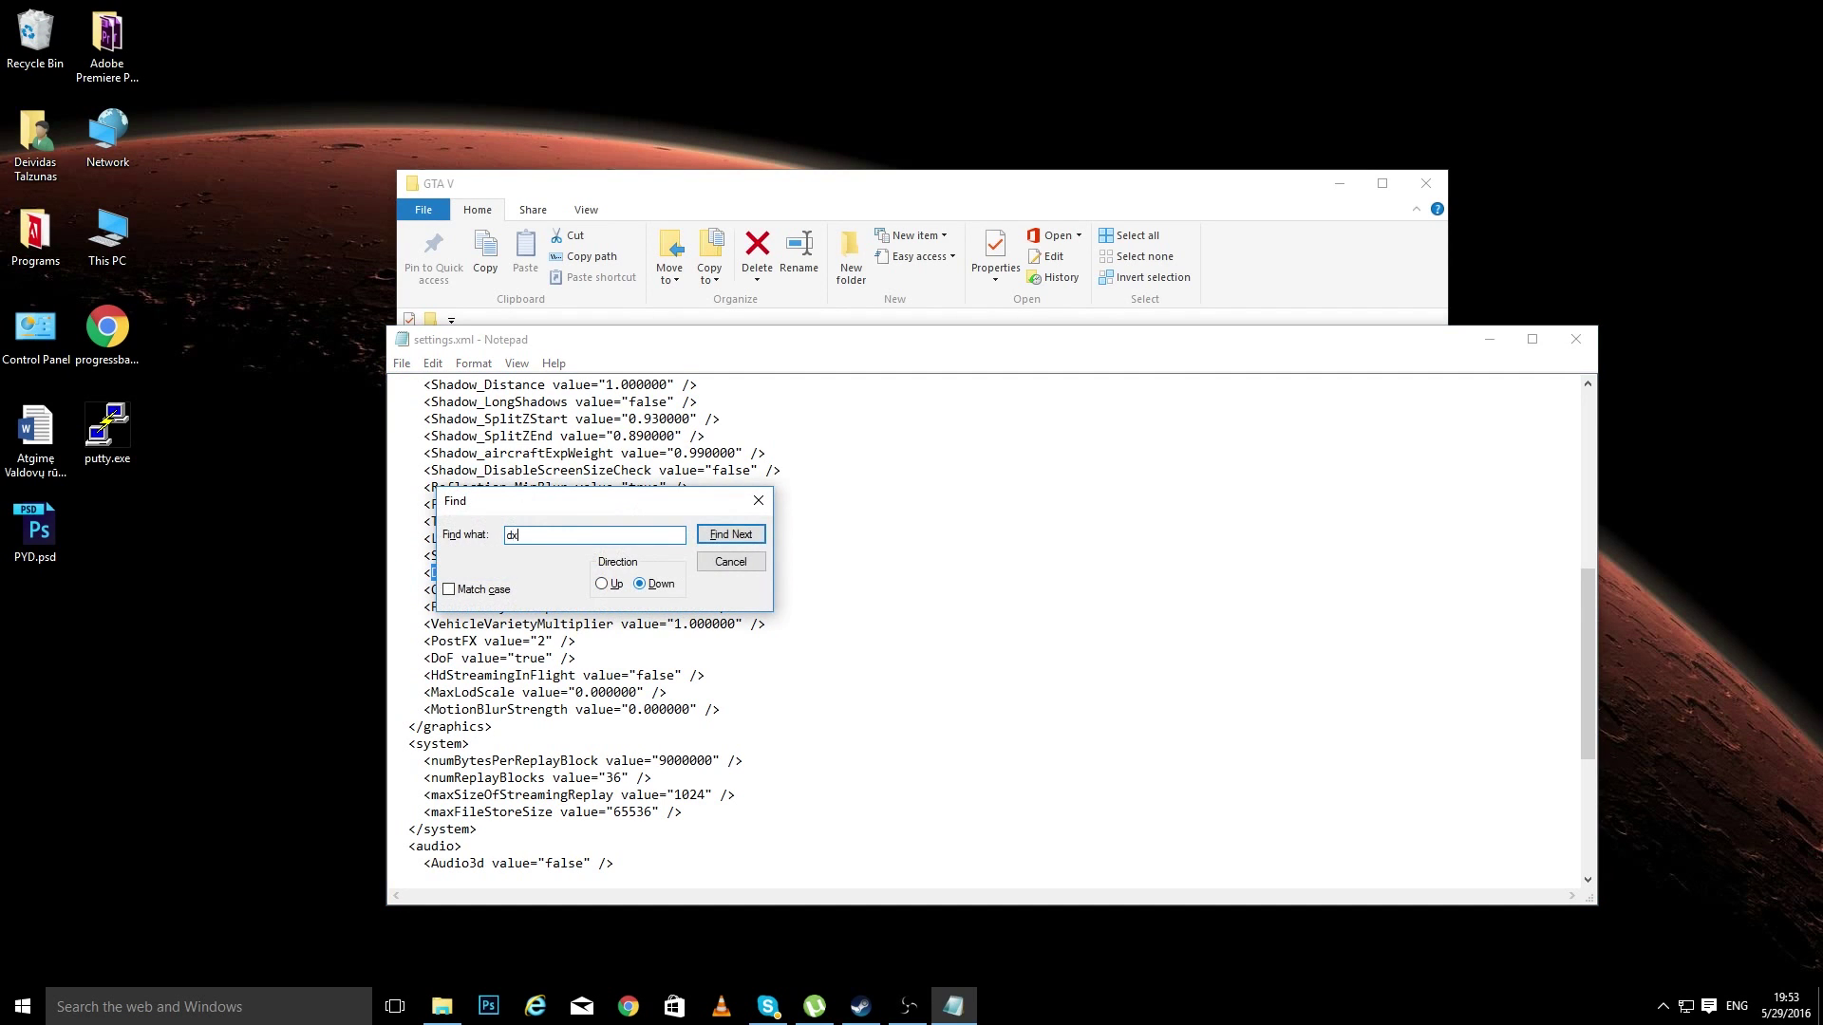
key("Return")
key("Return")
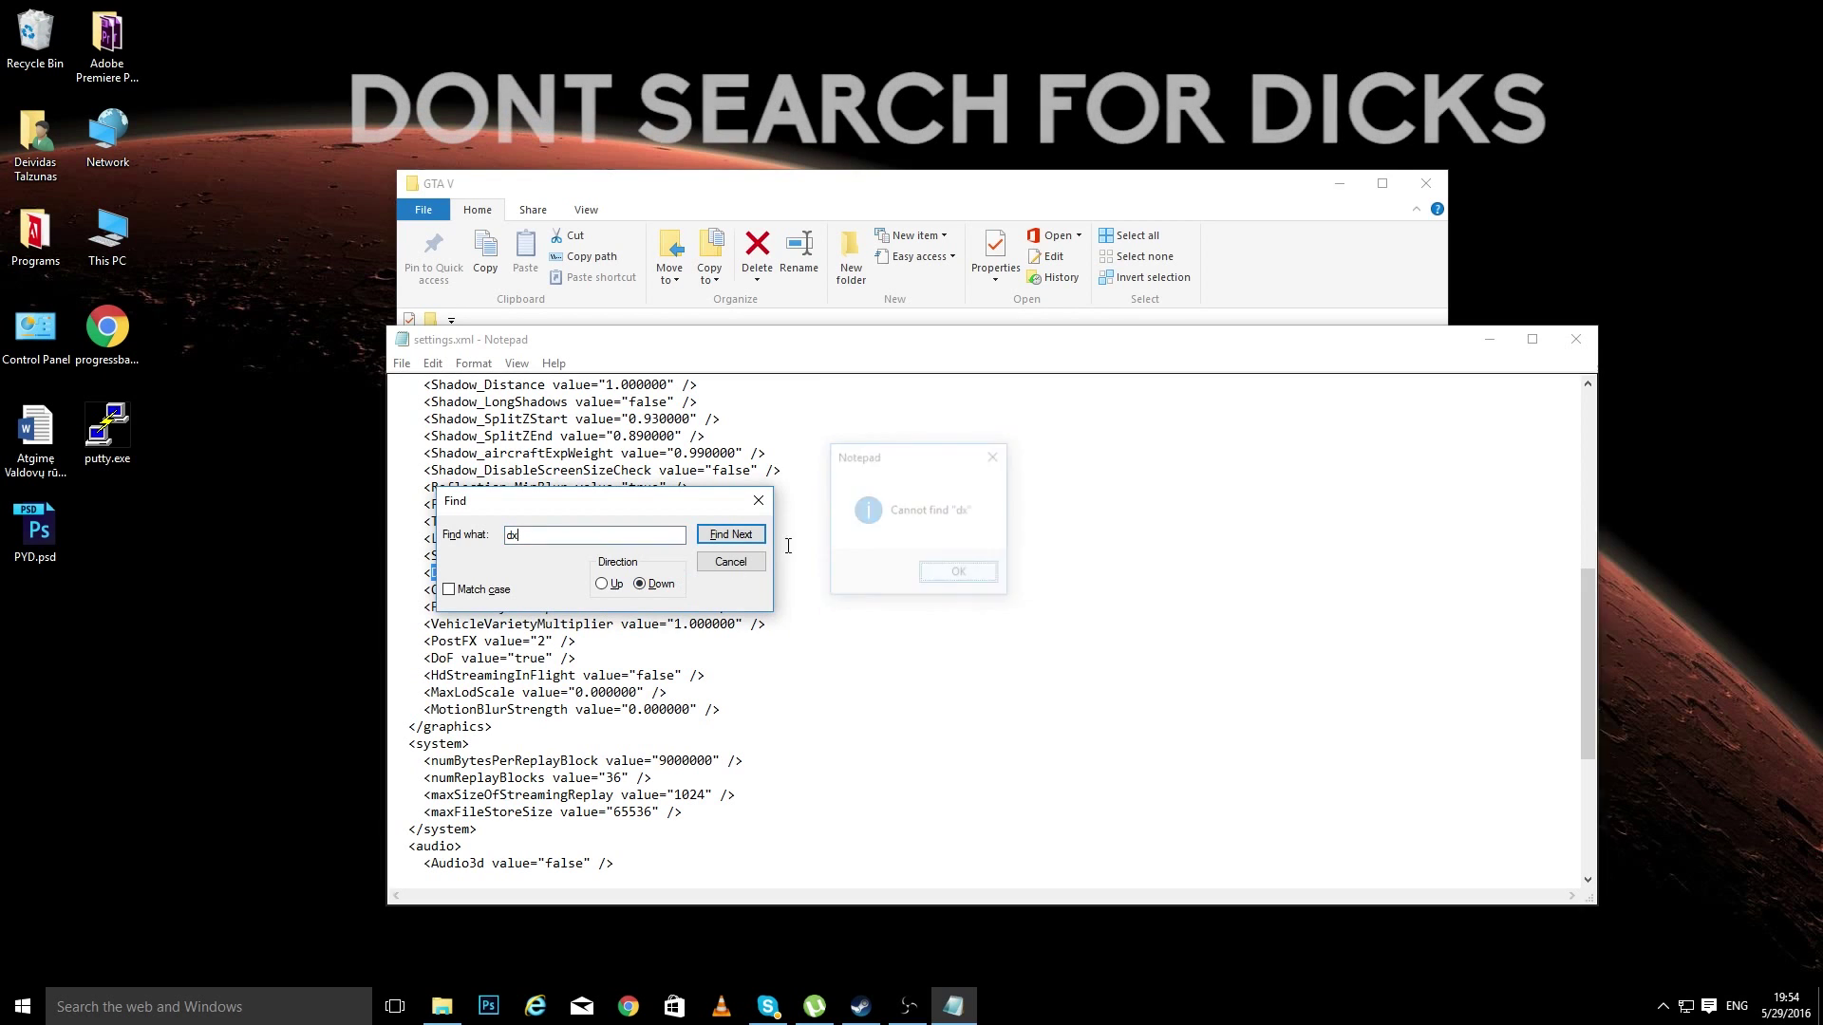
key("BackSpace")
key("BackSpace")
type("DX")
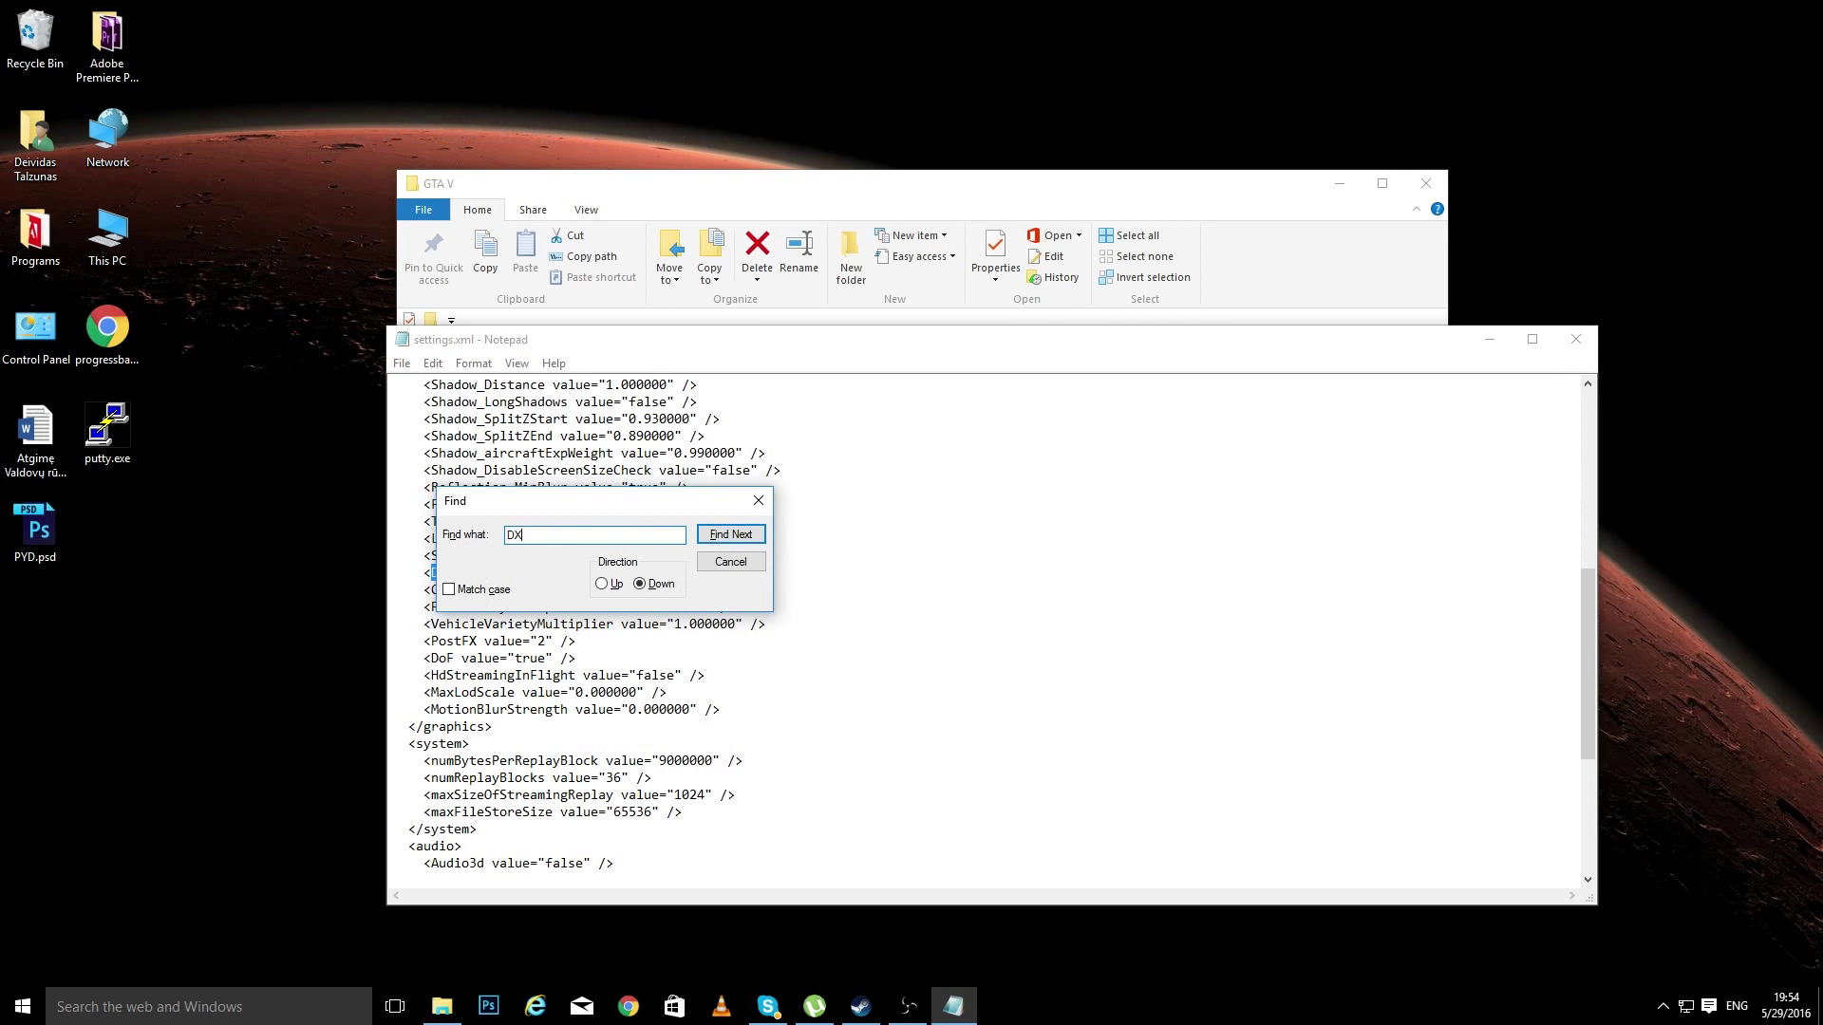
key("Return")
left_click(965, 574)
Change DX_Version from 2 to 0, then close Notepad, saving settings.xml
left_click(767, 498)
left_click(445, 570)
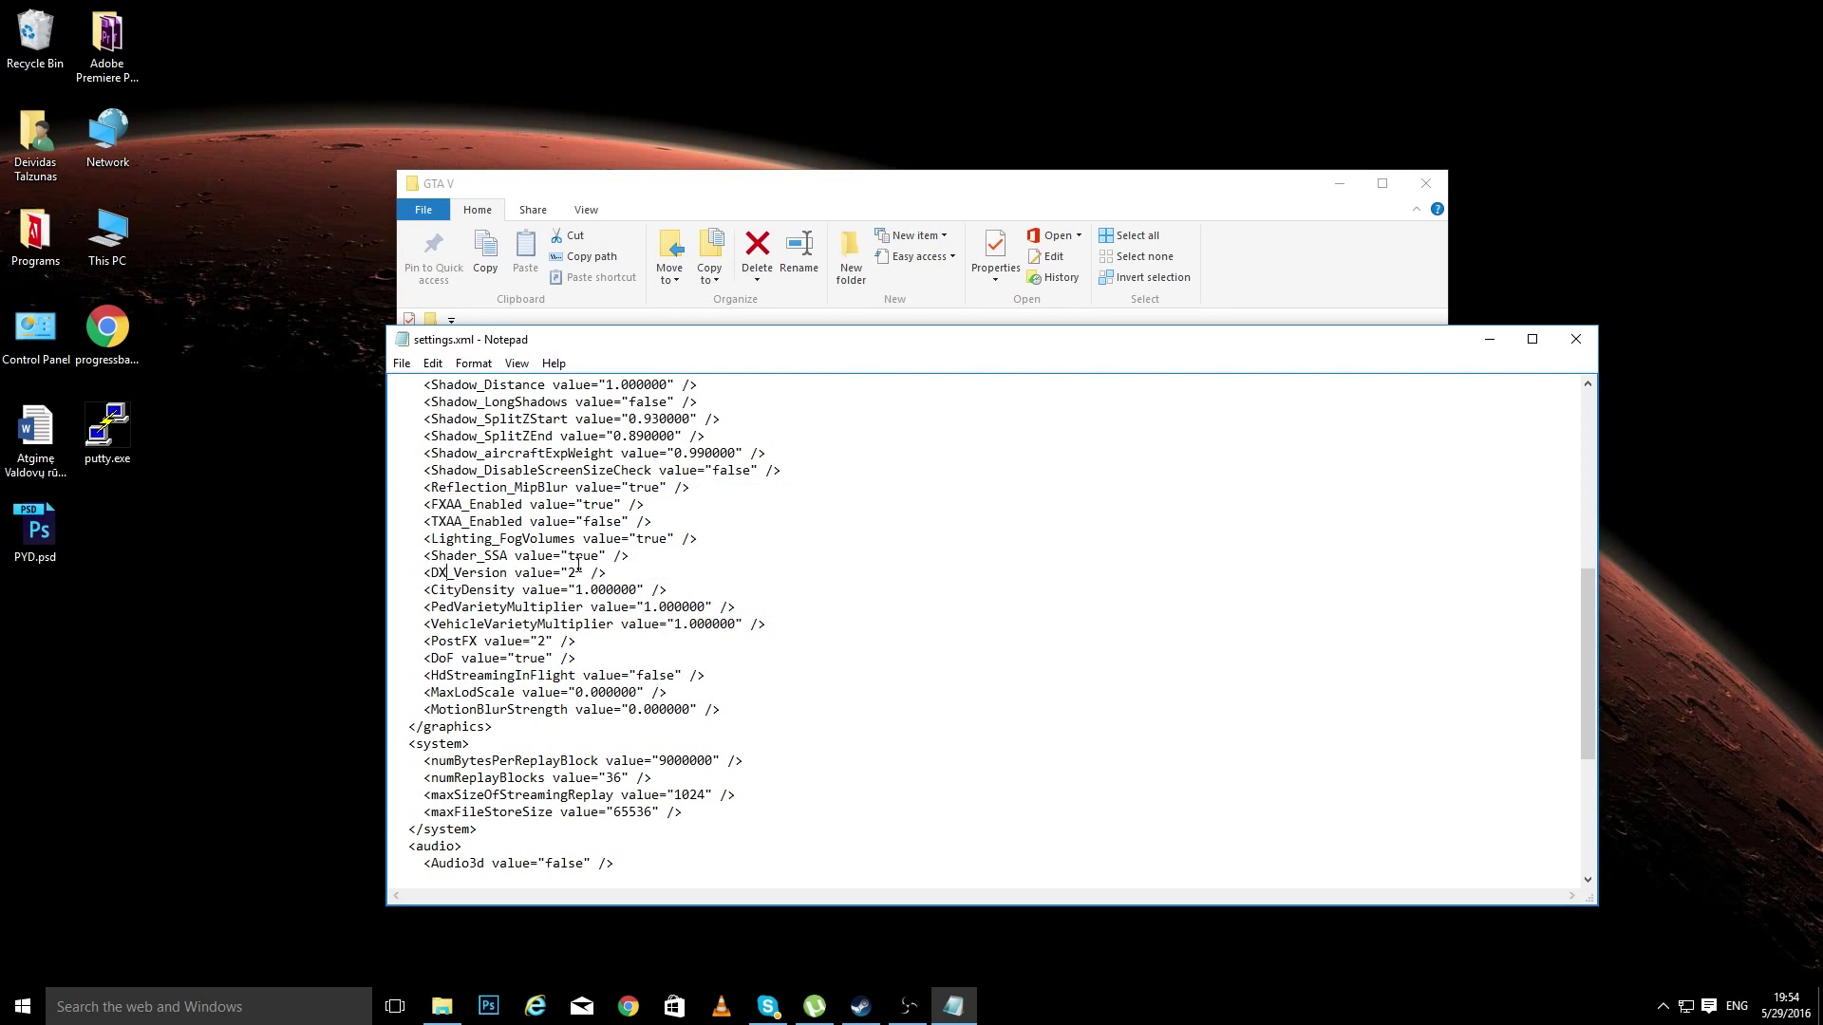
key("BackSpace")
type("0")
left_click_drag(634, 568, 406, 535)
left_click(524, 572)
left_click(1574, 340)
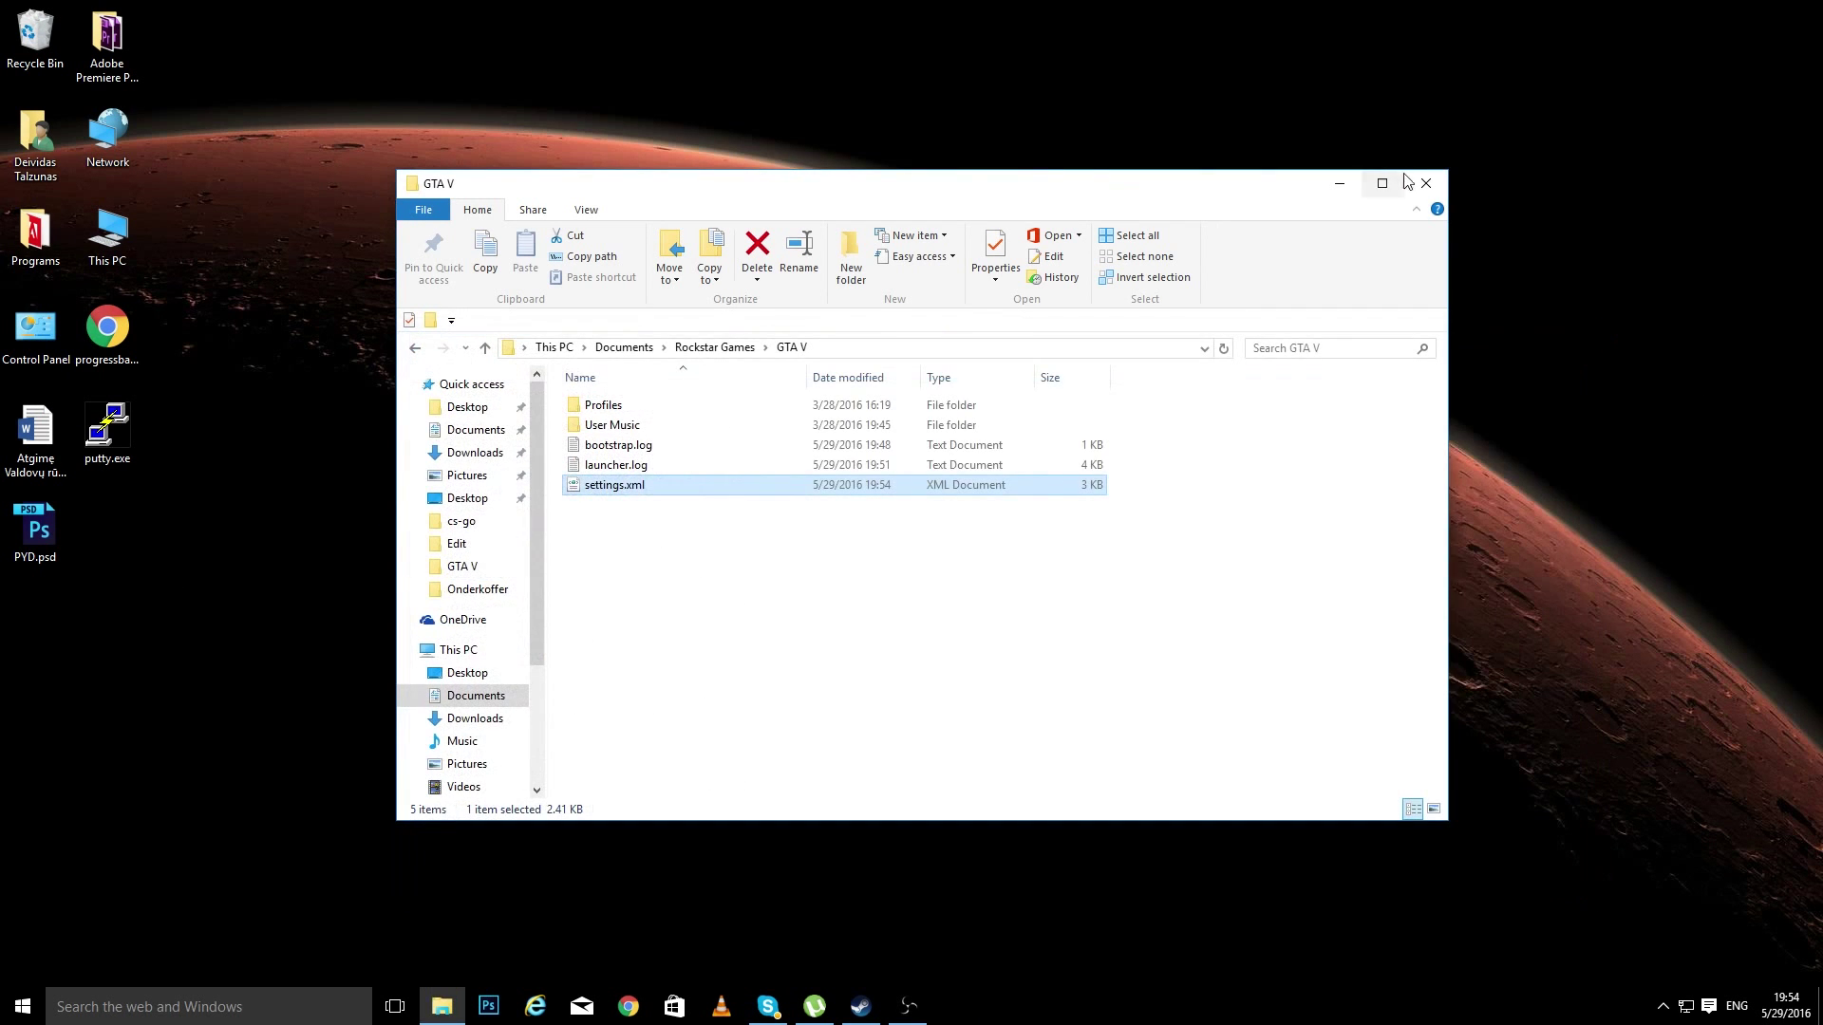